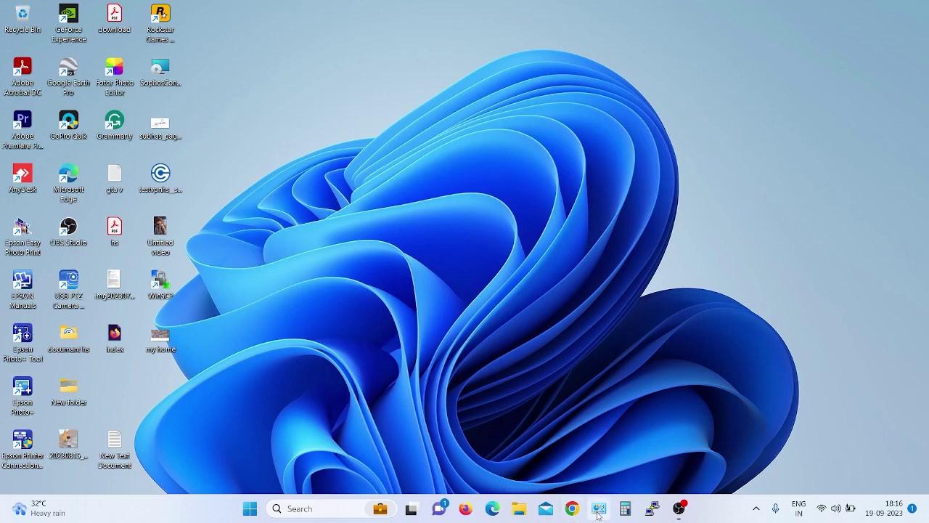
Open This PC in File Explorer to view the computer's existing drives.
left_click(523, 516)
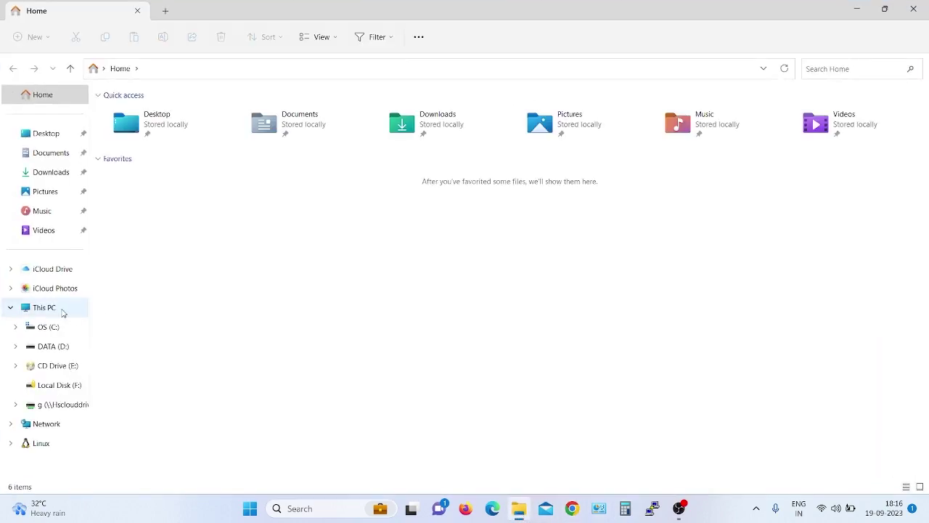
left_click(53, 310)
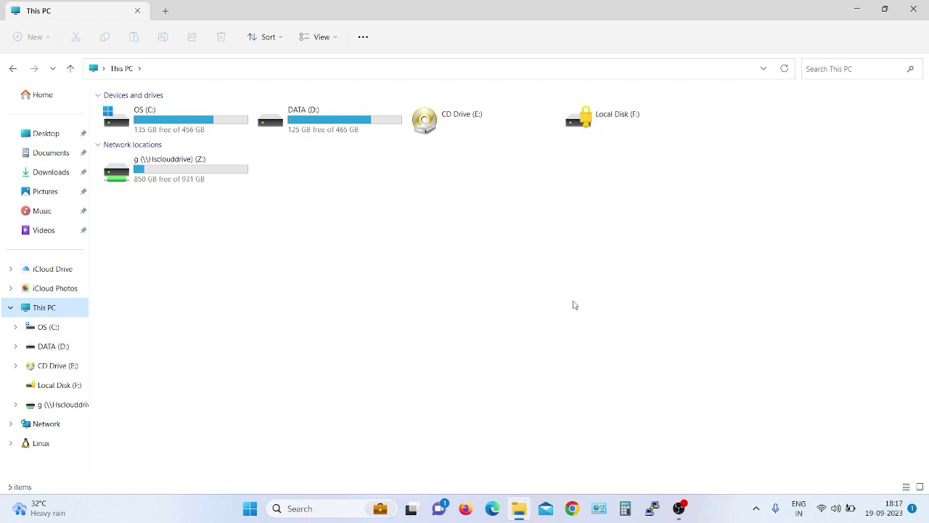
In Firefox, search Google for "google drive download" and open the official Google Drive download page.
left_click(464, 510)
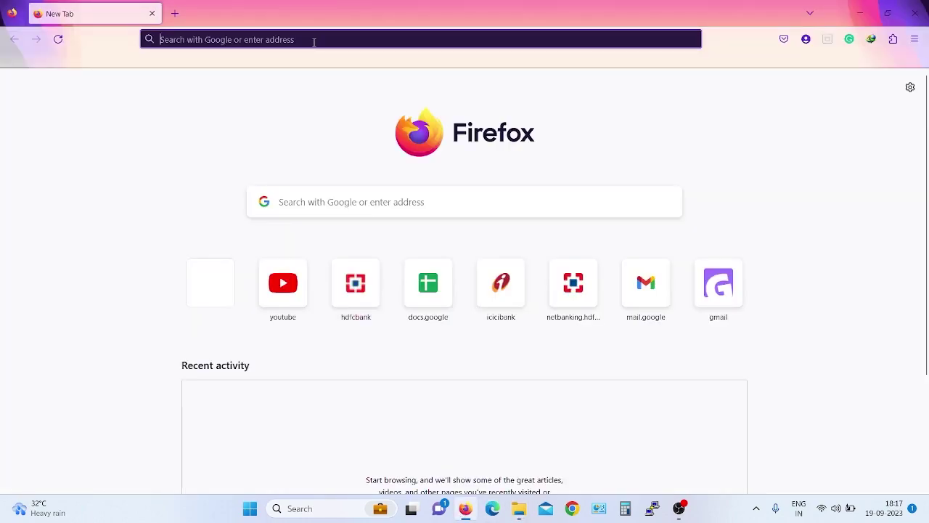
type("gogole")
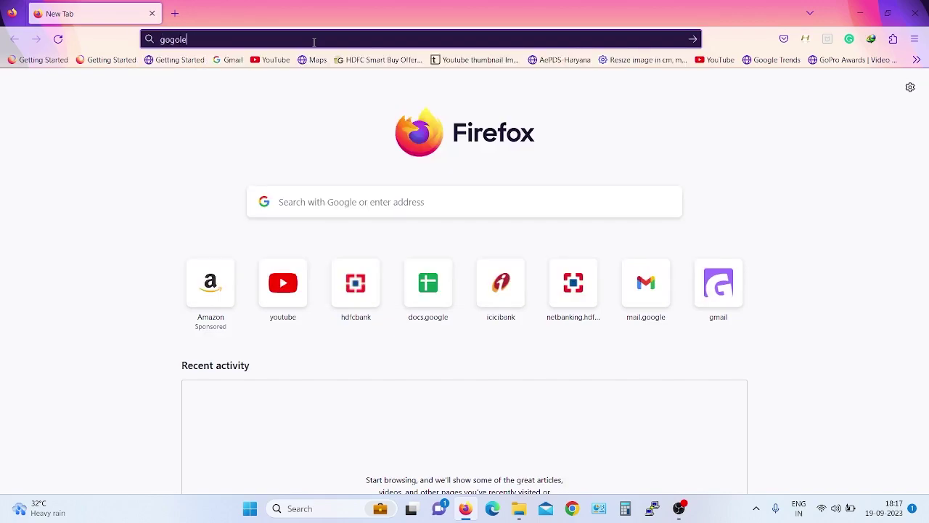
type(".com")
key("Return")
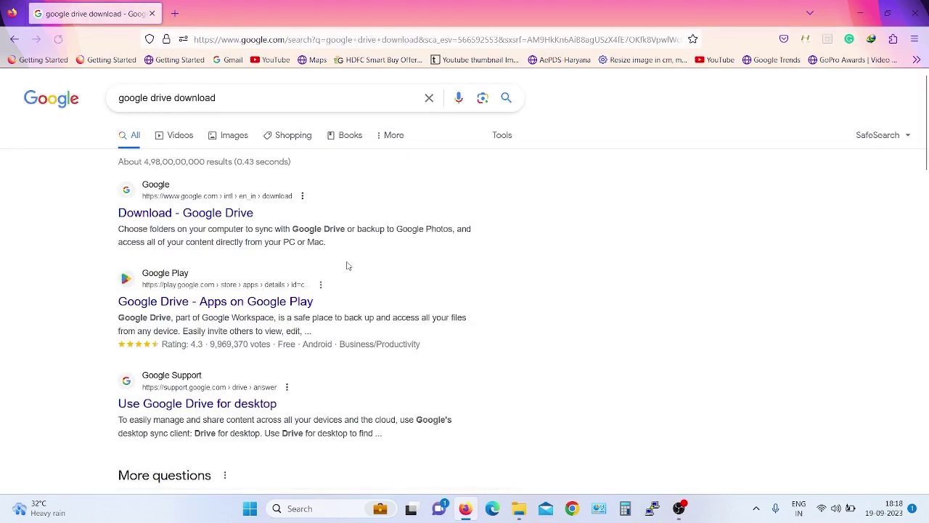
left_click(204, 215)
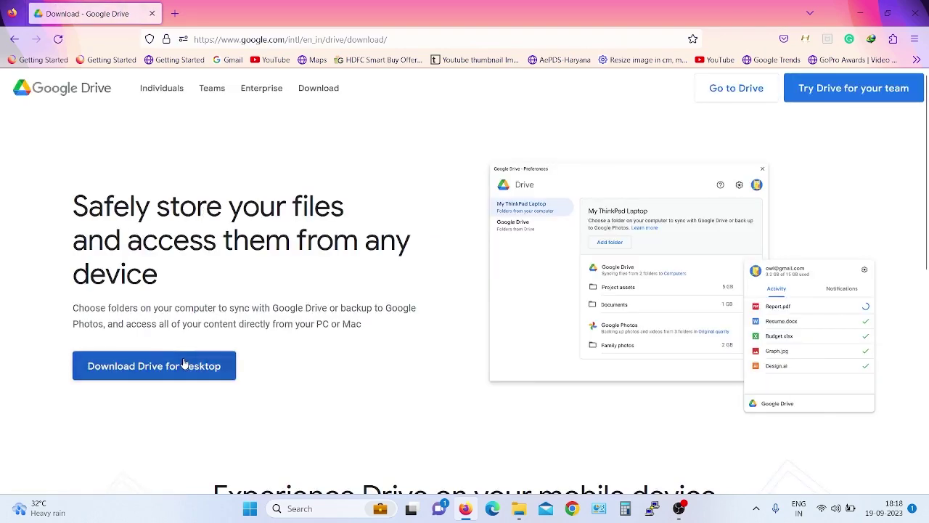
Download Drive for desktop and run GoogleDriveSetup.exe once it is saved.
left_click(184, 363)
left_click(444, 309)
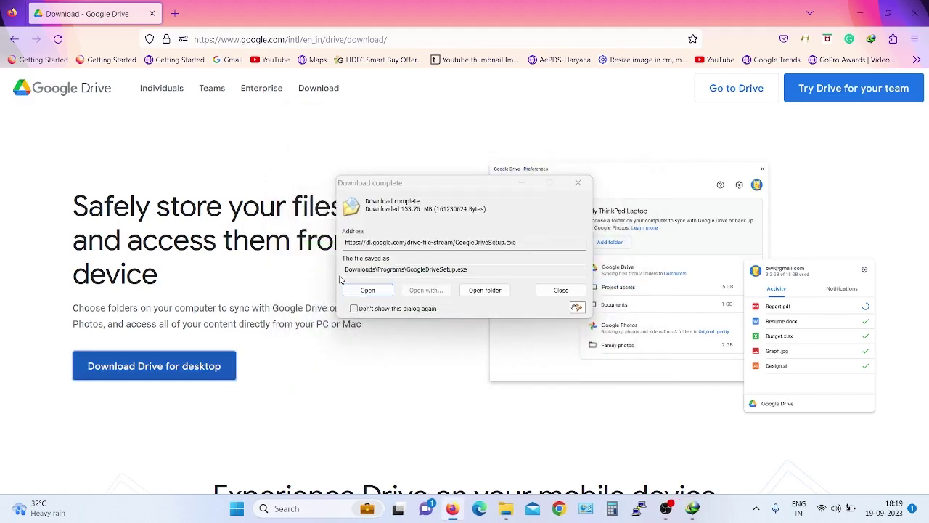
left_click(369, 291)
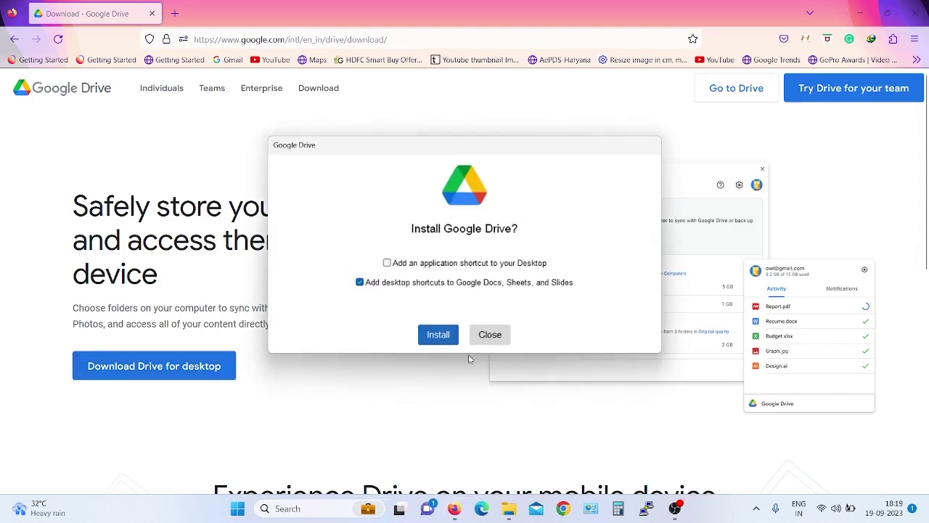
Install Google Drive with an application shortcut added to the desktop, and dismiss the FancyZones notification.
left_click(388, 263)
left_click(359, 281)
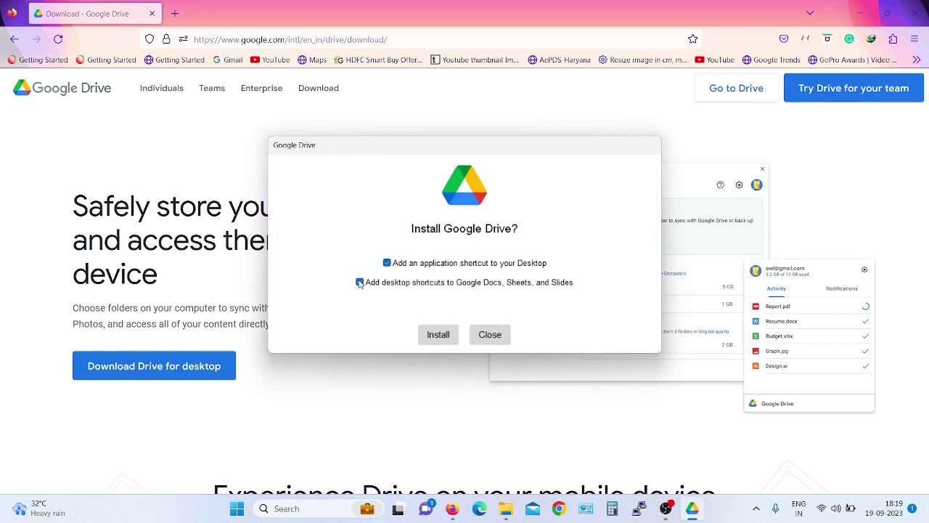
left_click(437, 337)
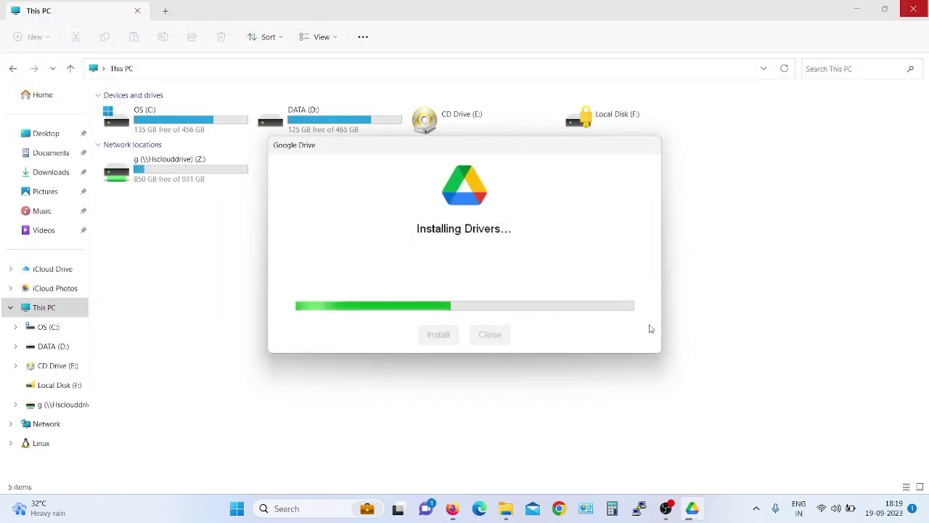
left_click_drag(497, 148, 538, 227)
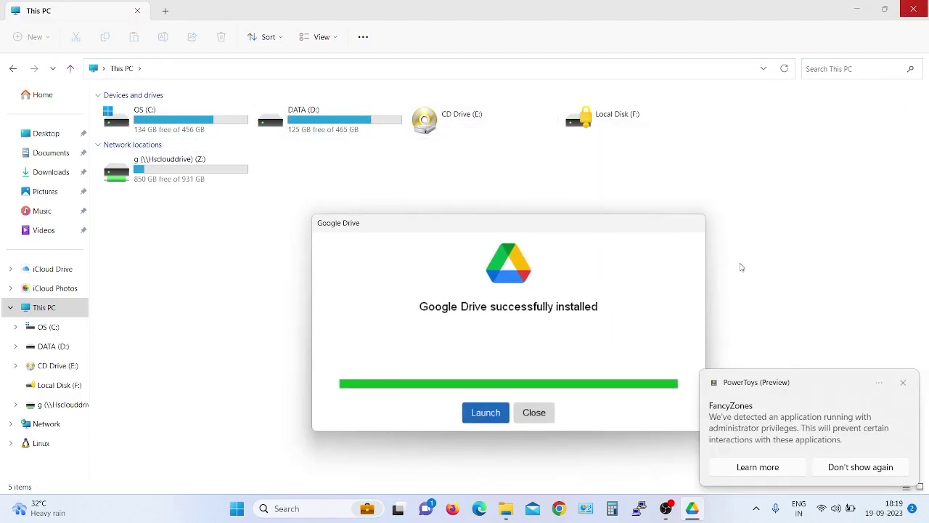
left_click(902, 386)
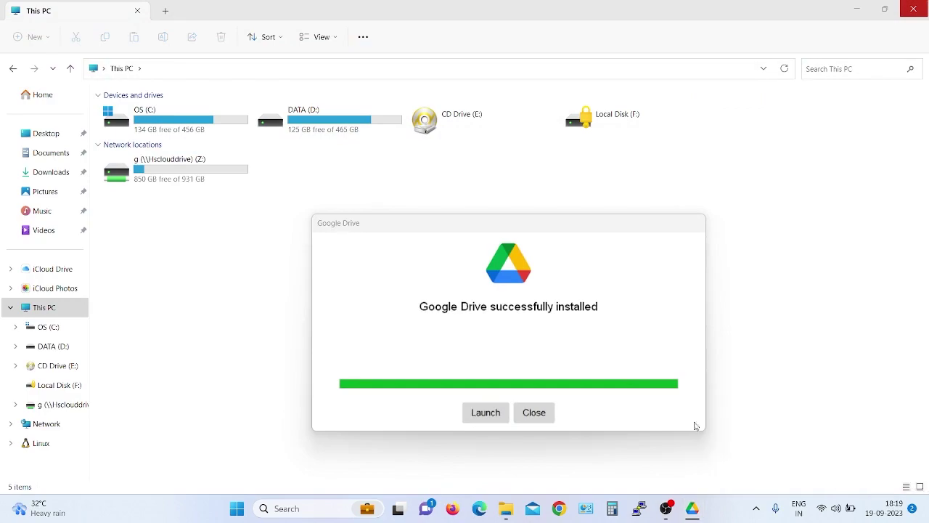
Launch Google Drive, sign in through the browser with a listed Google account, and close the browser.
left_click(485, 413)
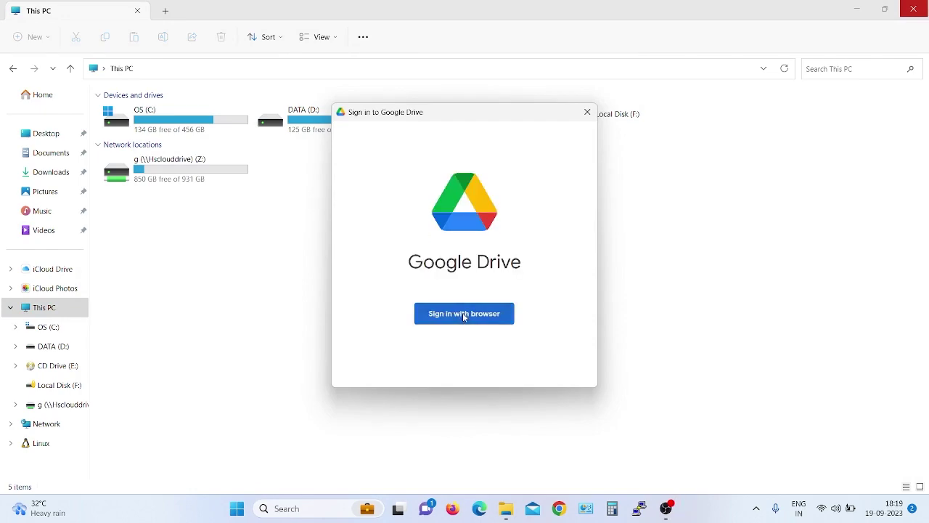
left_click(465, 315)
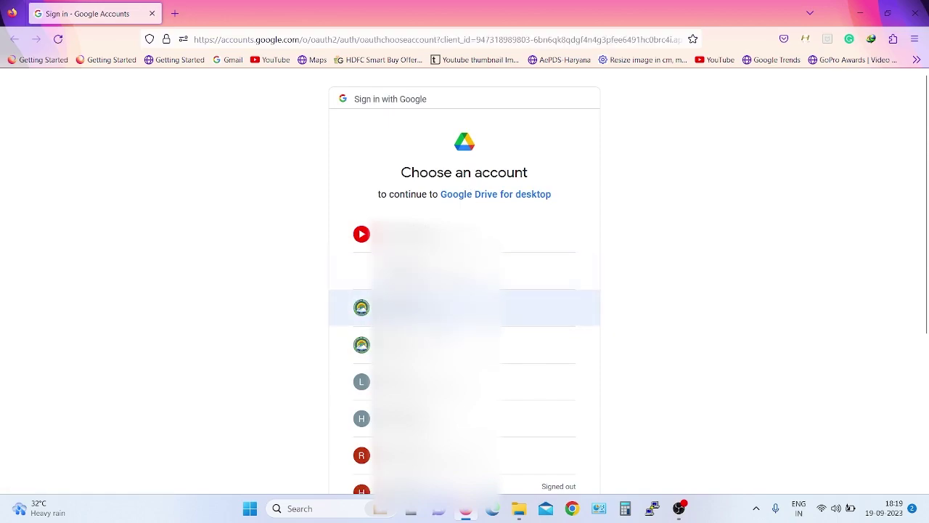
left_click(435, 418)
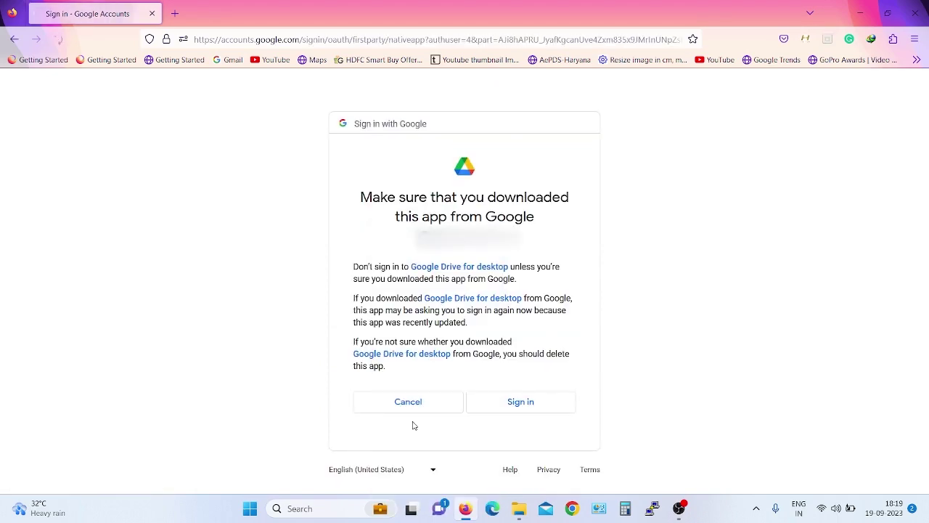
left_click(511, 405)
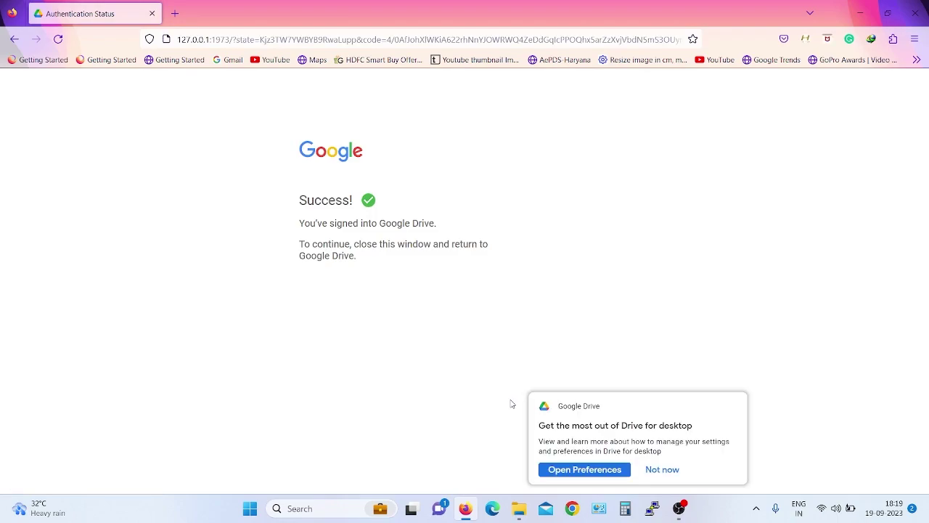
left_click(914, 13)
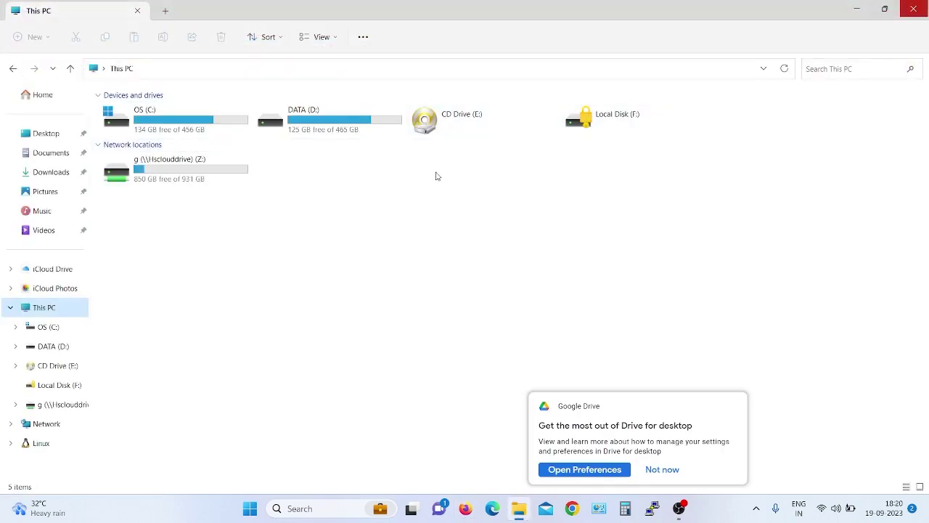
Open the Preferences of Google Drive for desktop and decline the introductory tour.
left_click(583, 470)
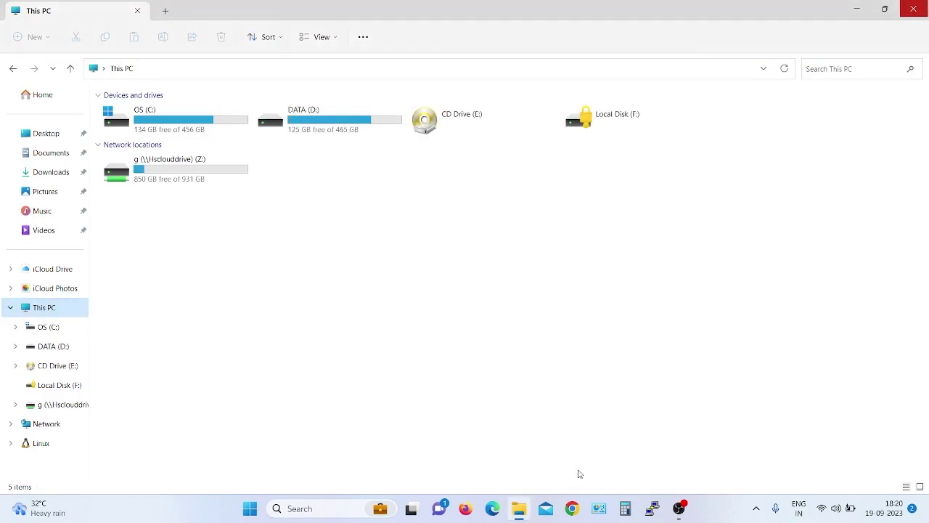
left_click(756, 511)
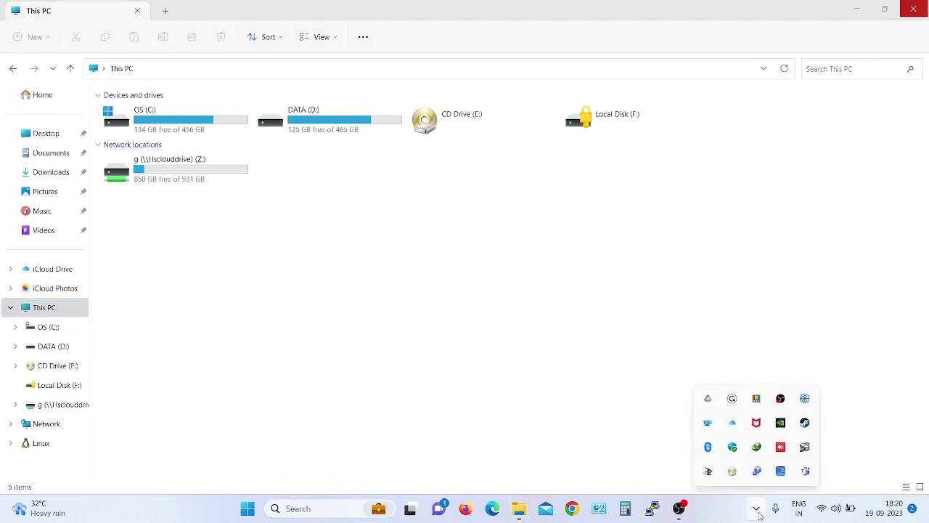
left_click(708, 400)
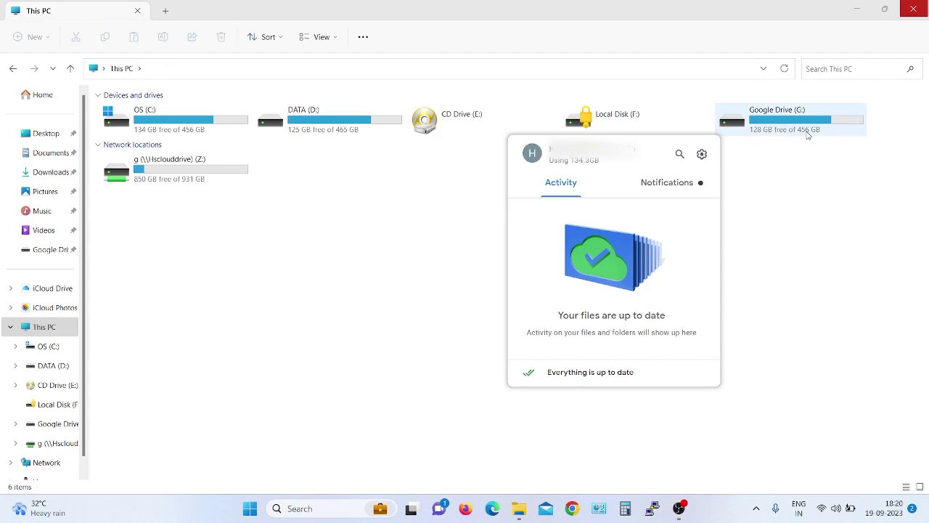
left_click(702, 154)
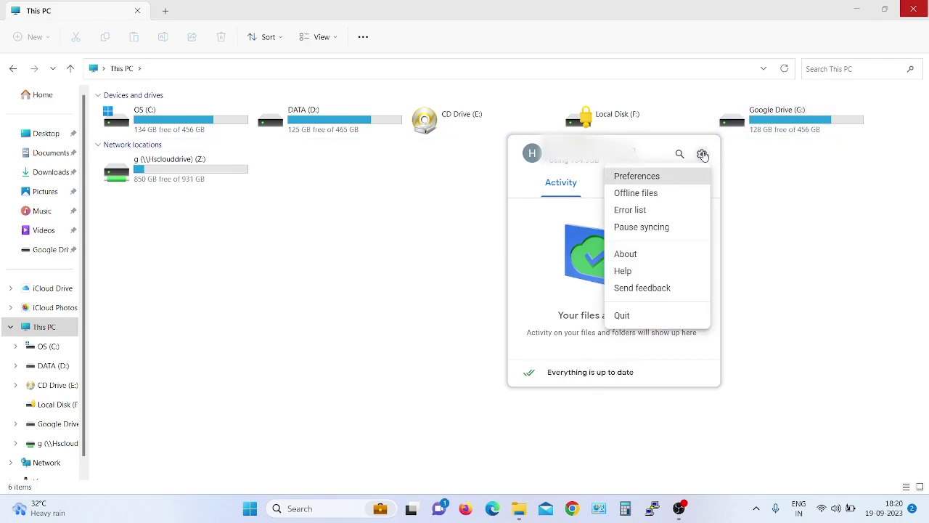
left_click(637, 177)
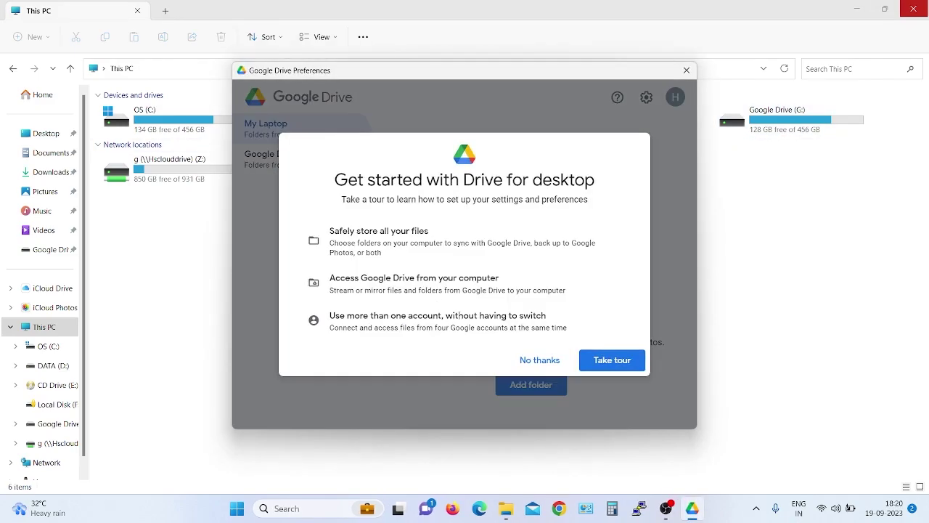
left_click(540, 359)
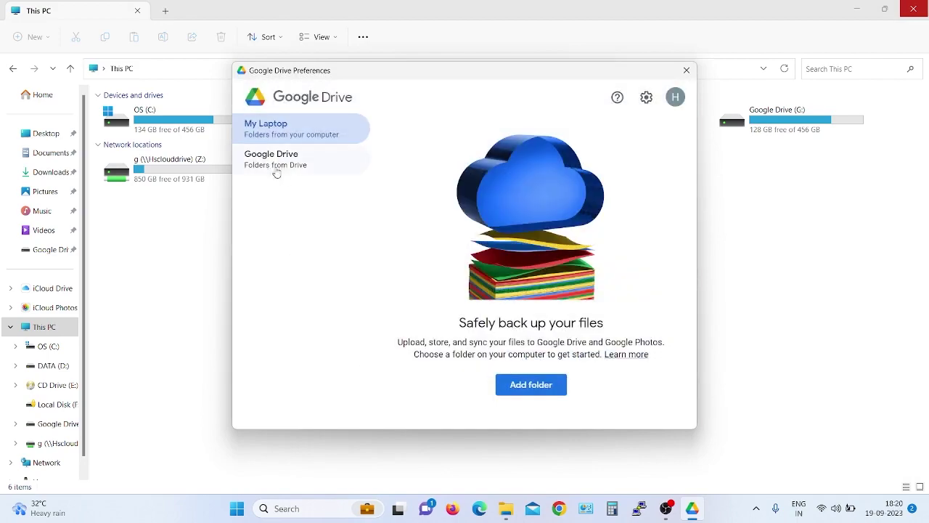
Review the My Drive syncing options, Stream files and Mirror files, for the folders from Drive.
left_click(276, 165)
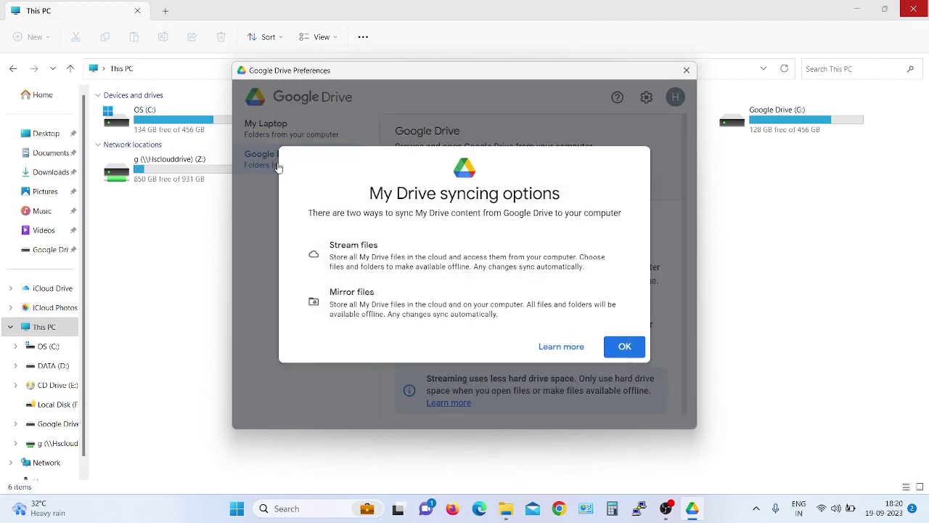
left_click(620, 347)
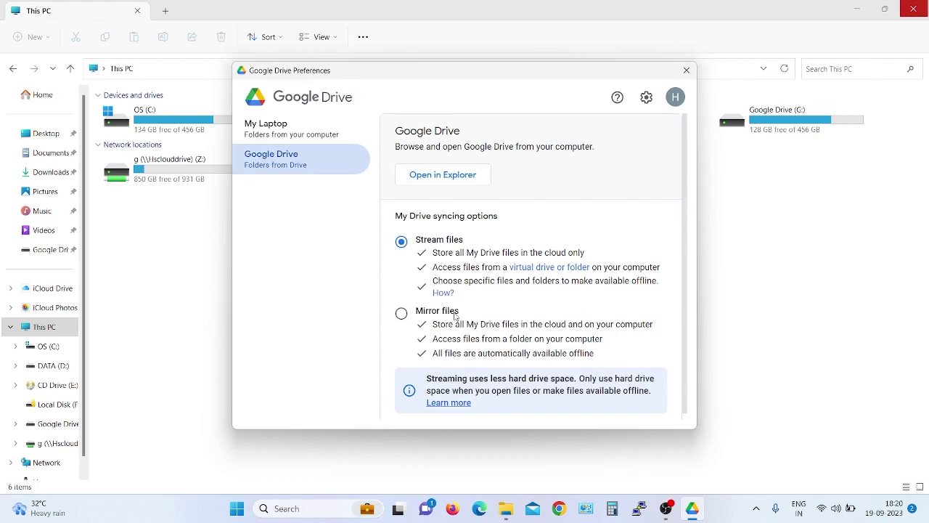
scroll(455, 317, "down", 1)
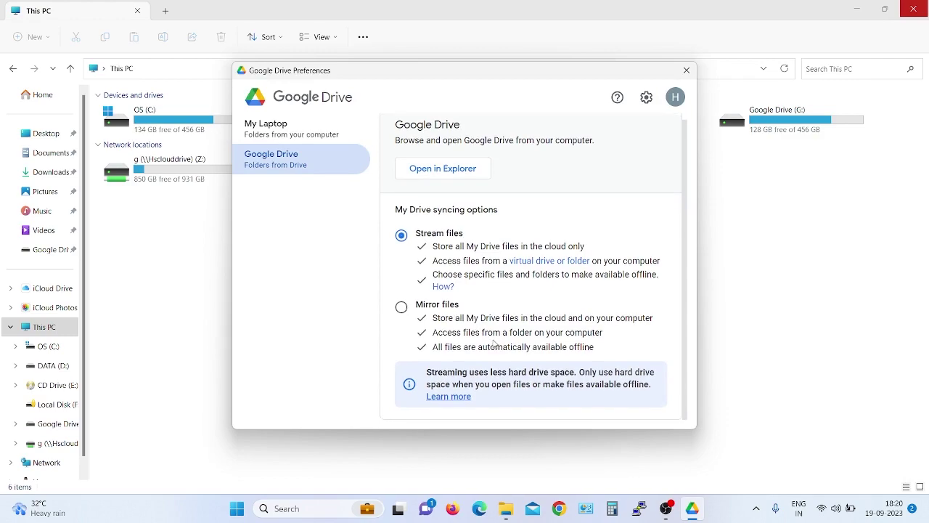
scroll(573, 218, "up", 1)
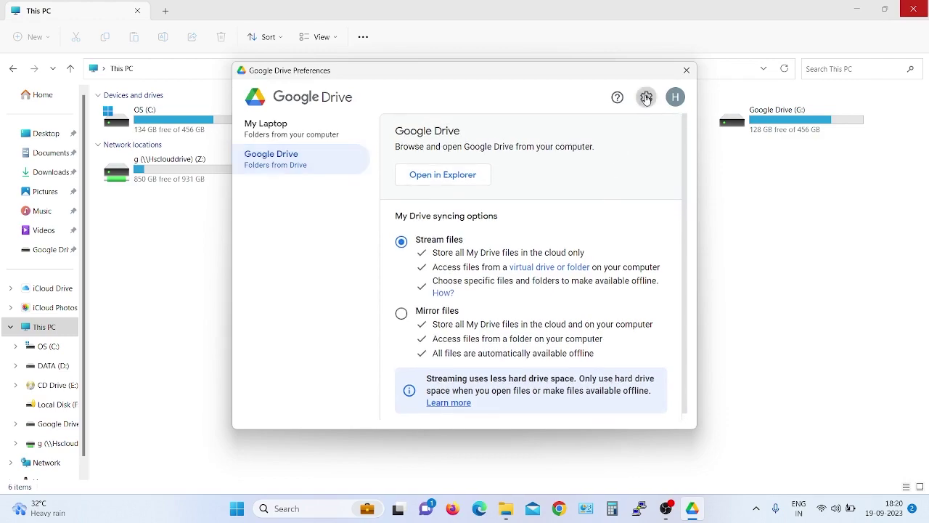
In the Google Drive settings, choose drive letter G for the streaming location and finish the preferences.
left_click(646, 96)
scroll(427, 267, "down", 2)
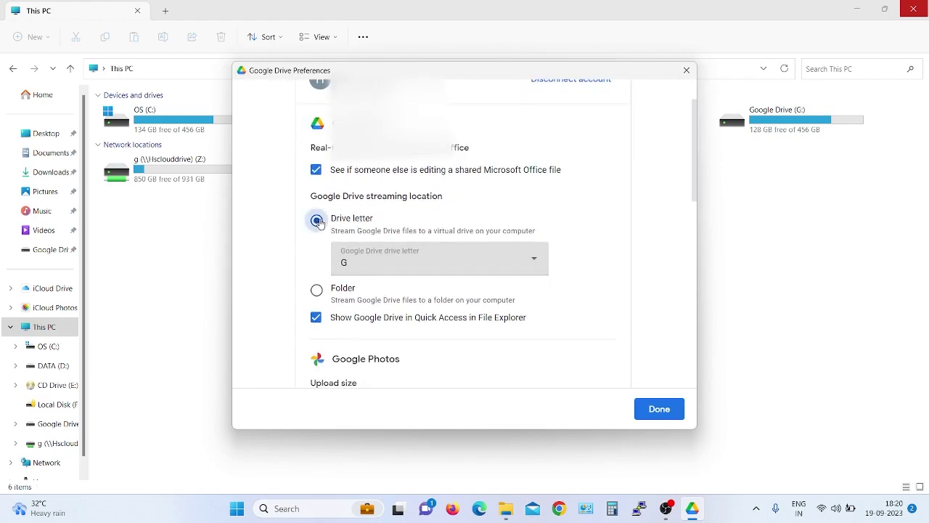
left_click(317, 172)
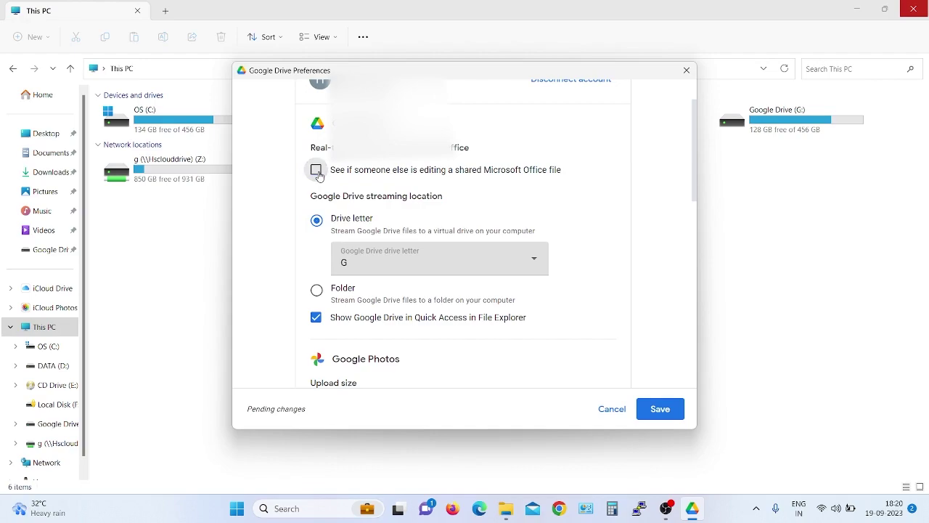
left_click(317, 171)
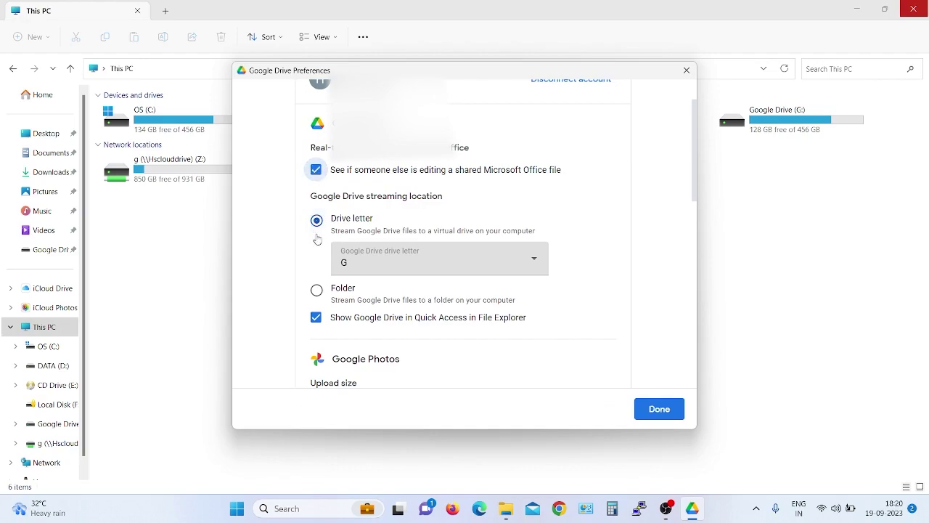
left_click(401, 266)
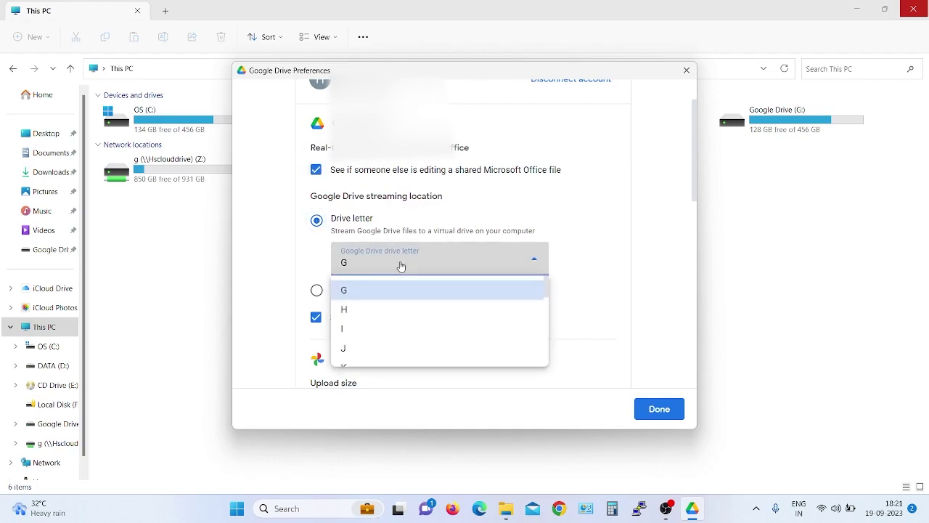
scroll(399, 341, "down", 1)
scroll(399, 341, "down", 4)
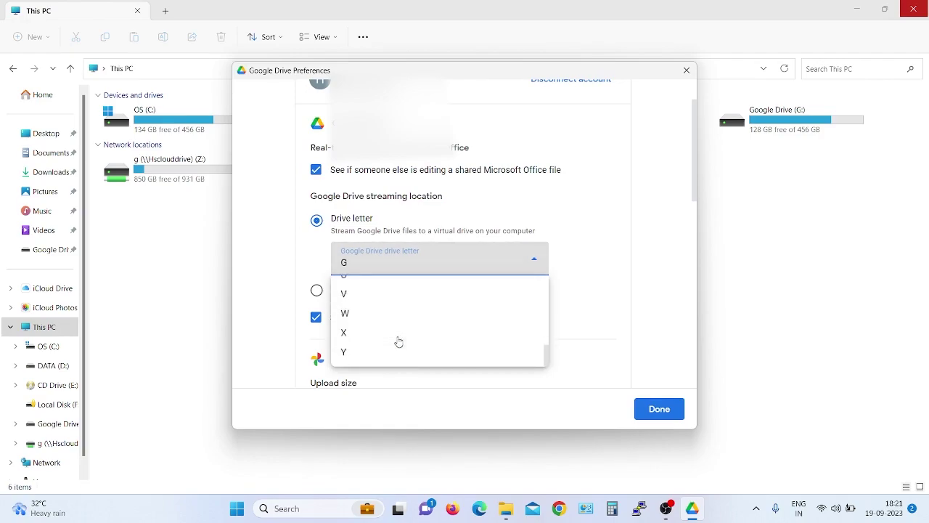
scroll(396, 340, "up", 5)
left_click(367, 291)
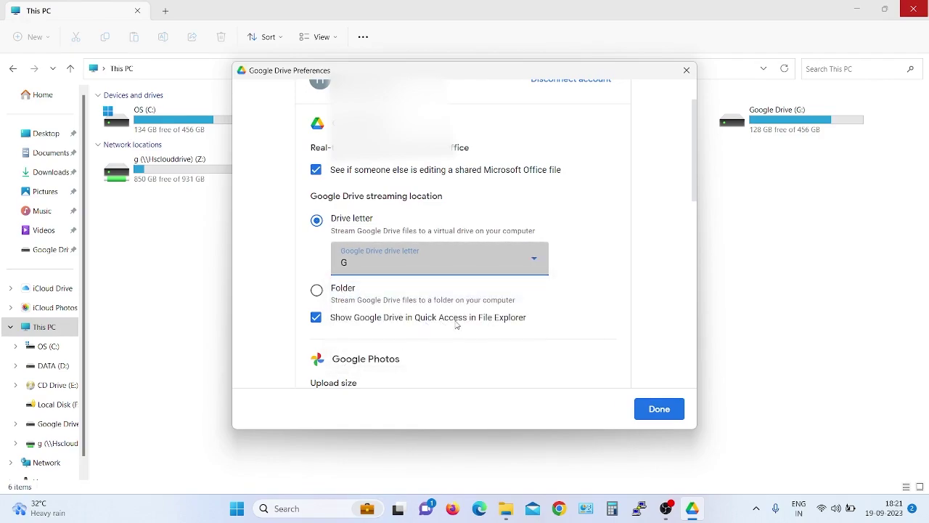
left_click(659, 409)
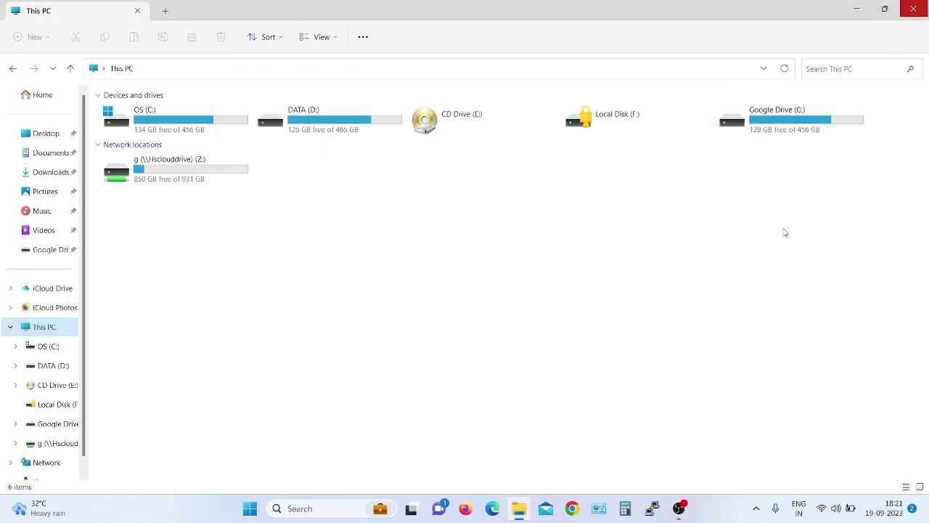
Open the Google Drive (G:) drive from This PC.
double_click(788, 121)
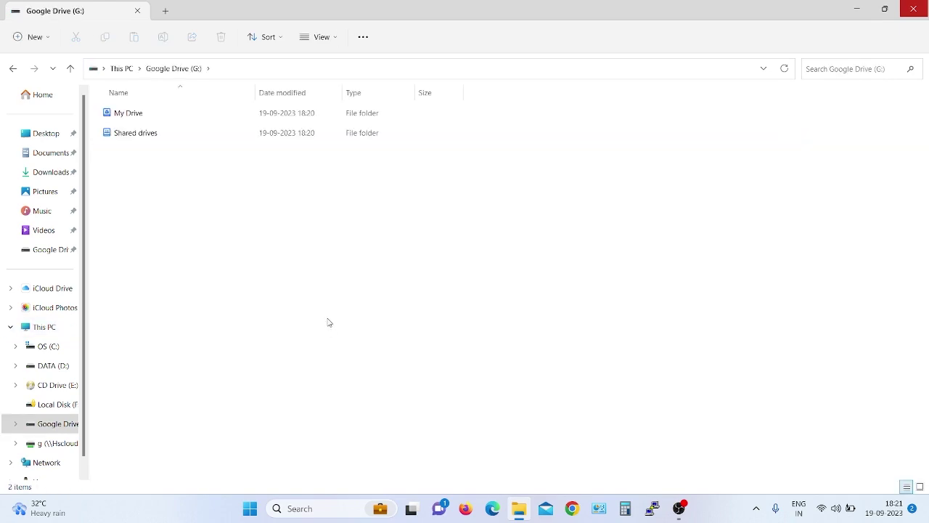
Look through the My Drive and Shared drives folders of Google Drive (G:), and return to This PC.
double_click(132, 118)
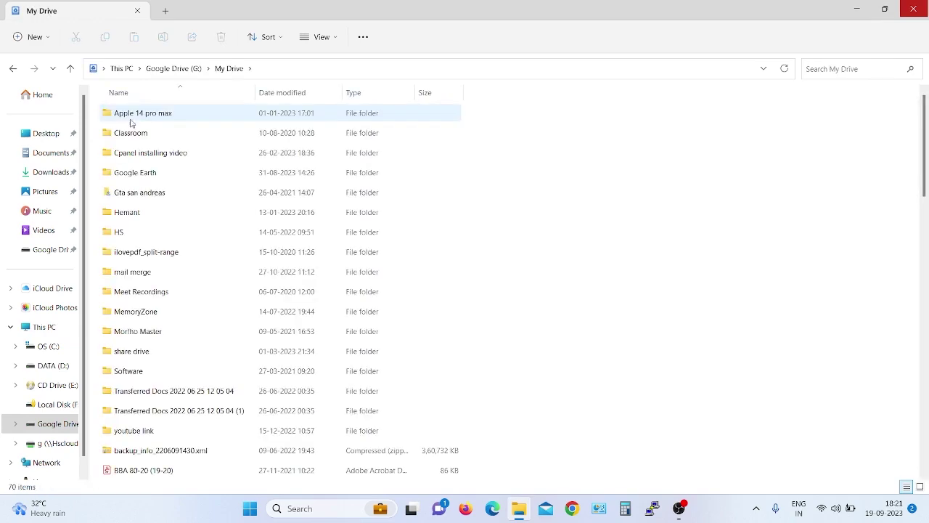
left_click(70, 68)
left_click(129, 138)
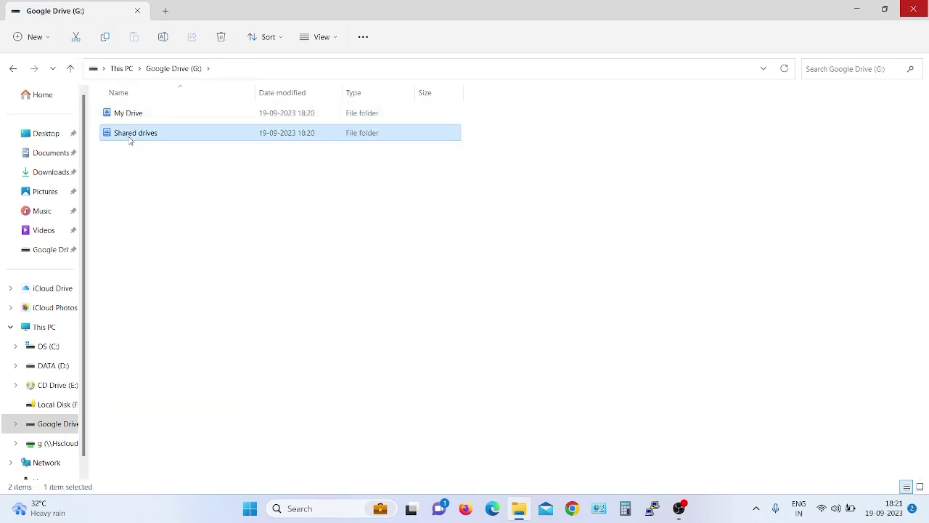
double_click(130, 134)
left_click(70, 68)
left_click(71, 68)
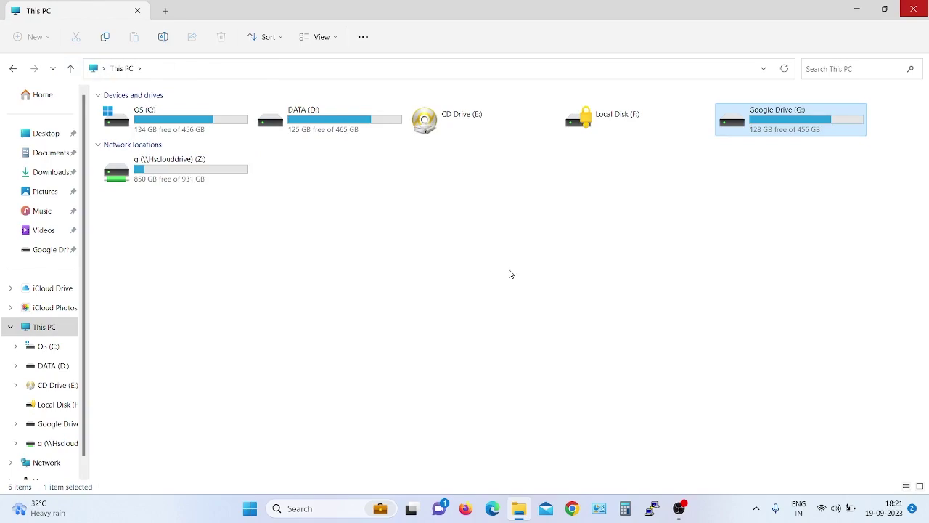
Examine the used space, free space and capacity in the properties of Google Drive (G:), and close them without changes.
right_click(753, 121)
left_click(792, 276)
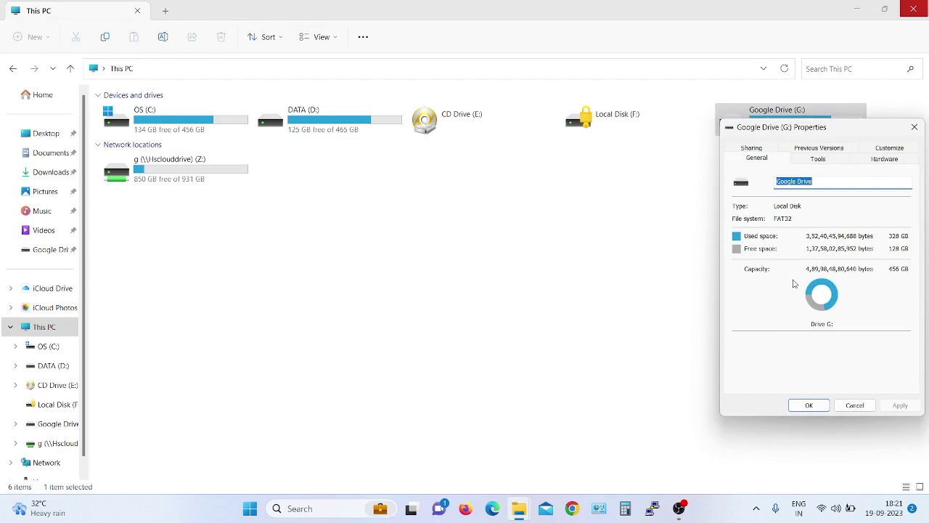
left_click(853, 404)
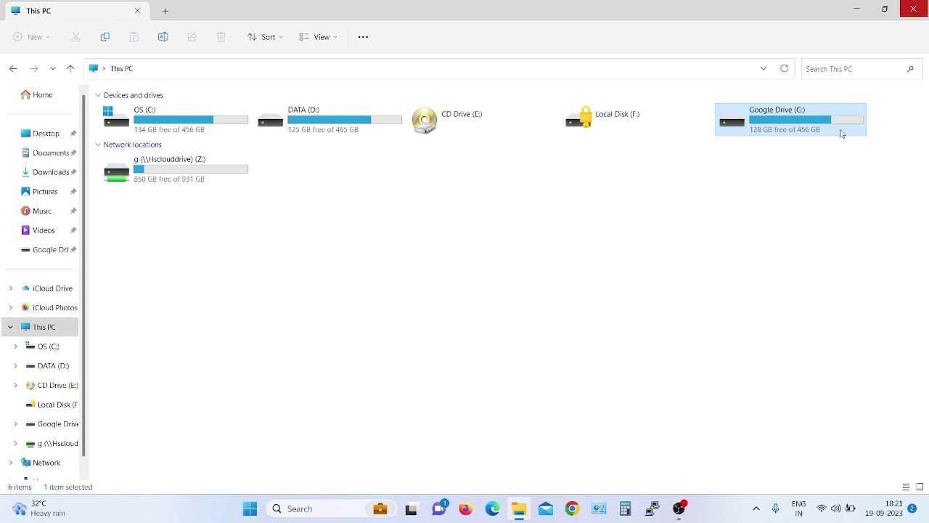
right_click(786, 125)
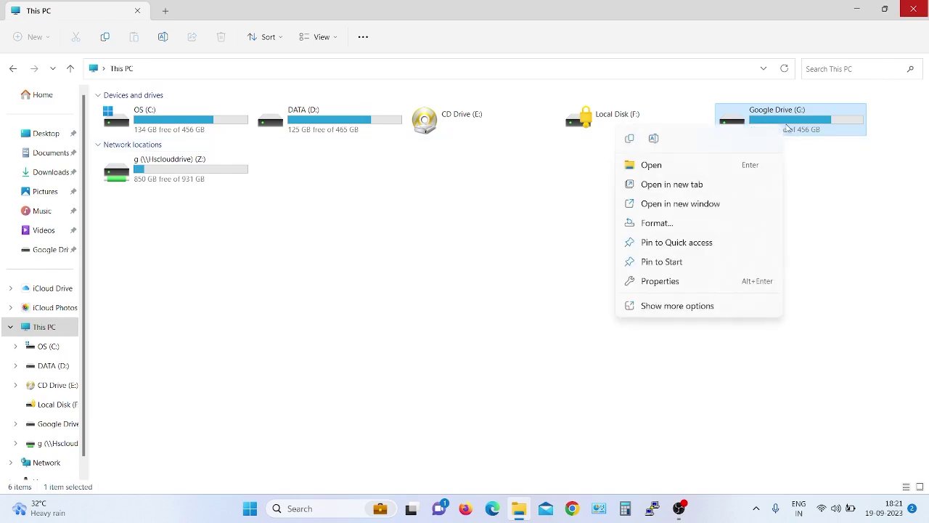
left_click(884, 317)
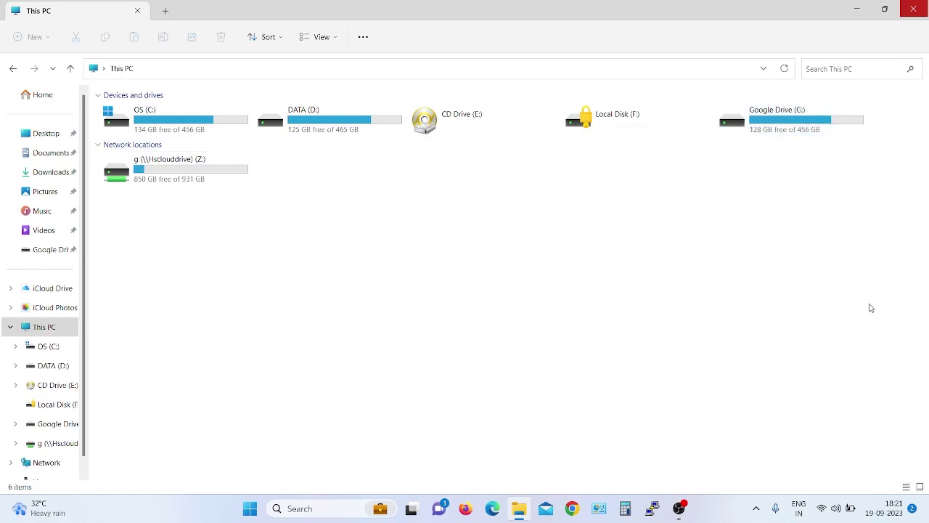